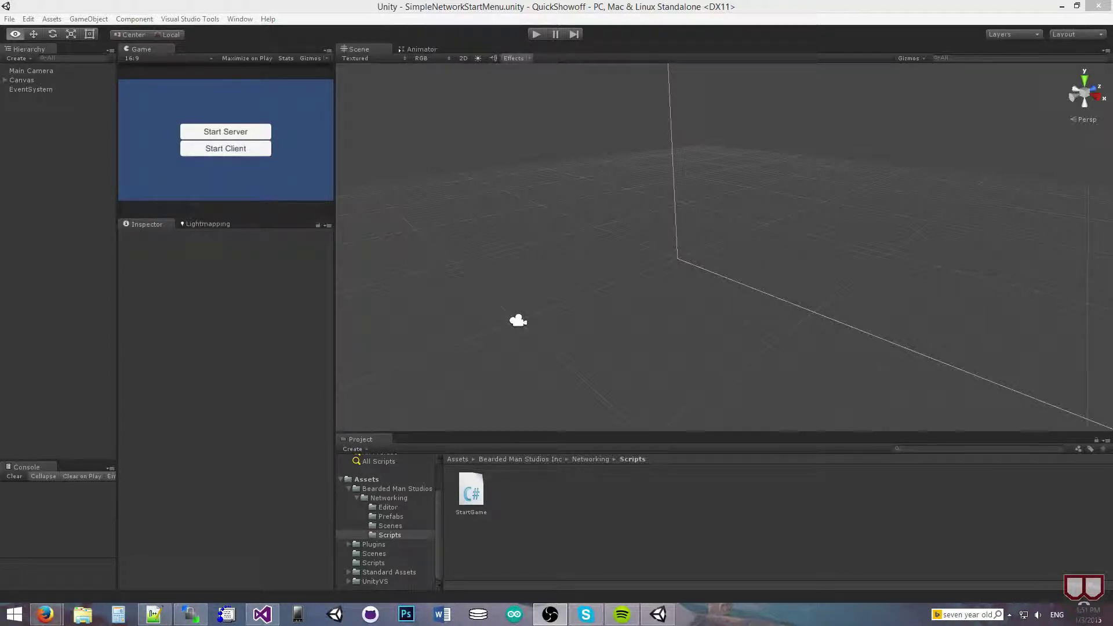
# Step: Read the web player security sandbox manual, then select Canvas to reveal its Start Game script
pyautogui.hotkey('alt', 'Tab')
pyautogui.scroll(-8, 876, 346)
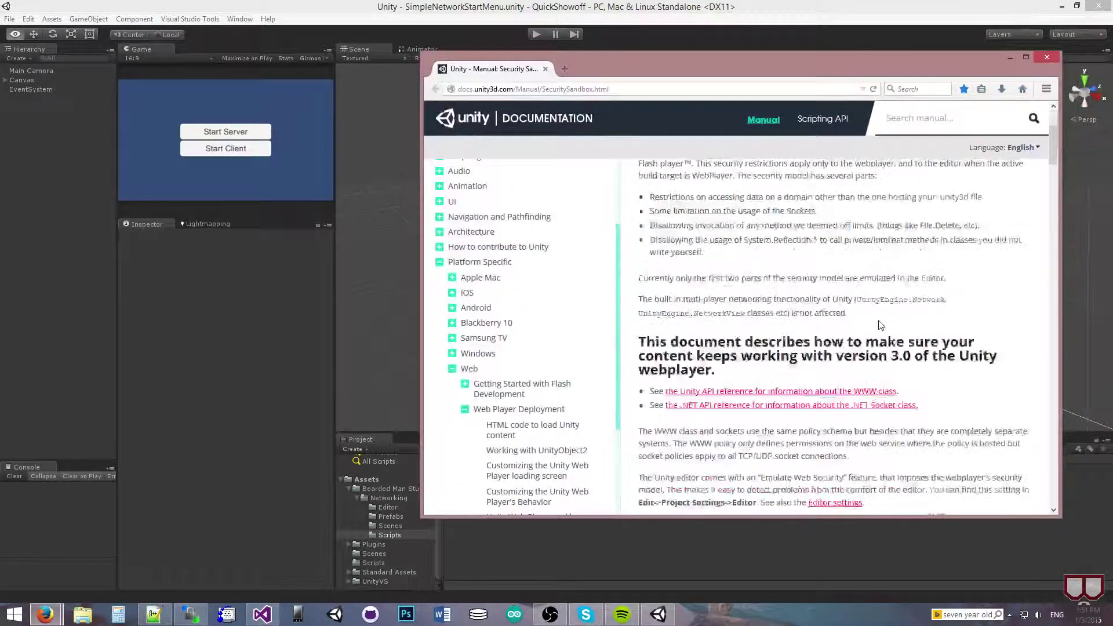
pyautogui.scroll(-12, 875, 347)
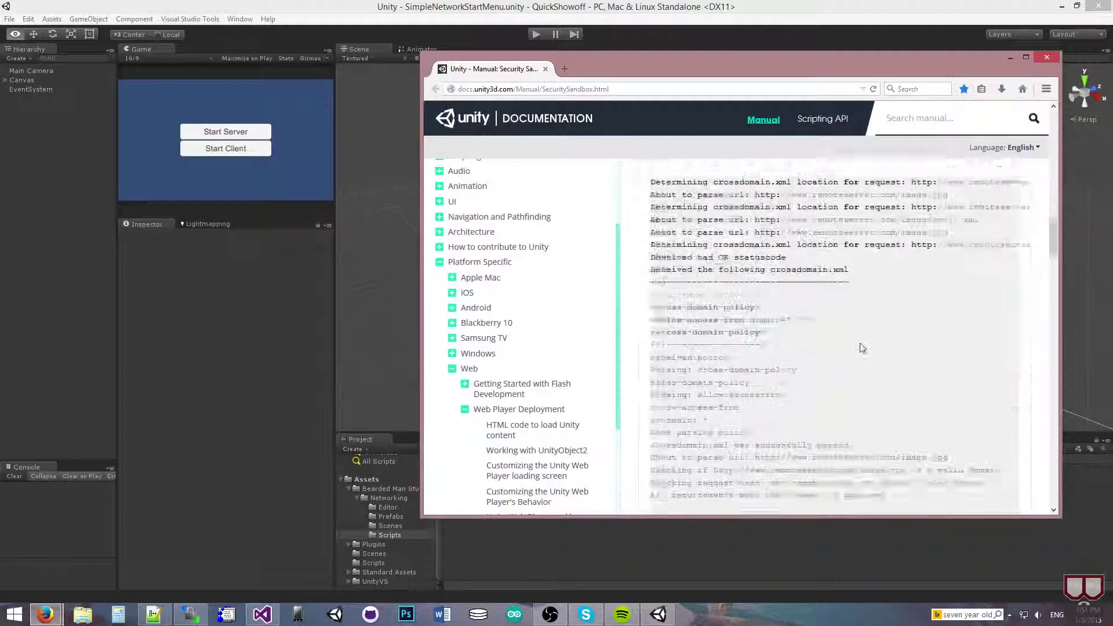
pyautogui.scroll(3, 862, 348)
pyautogui.scroll(-10, 862, 347)
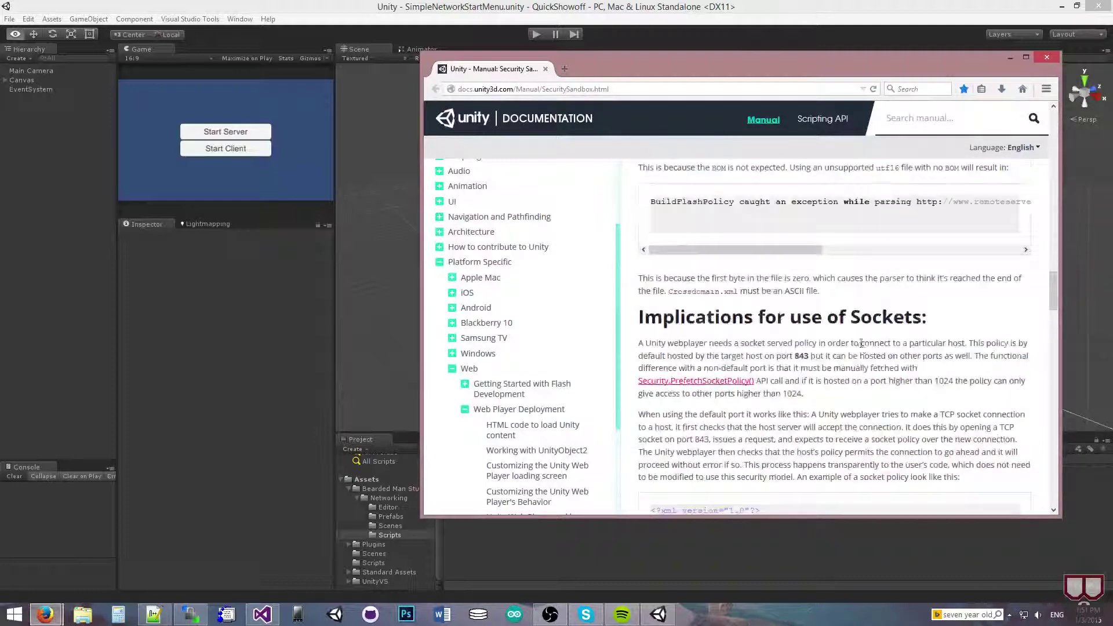
pyautogui.scroll(-20, 862, 347)
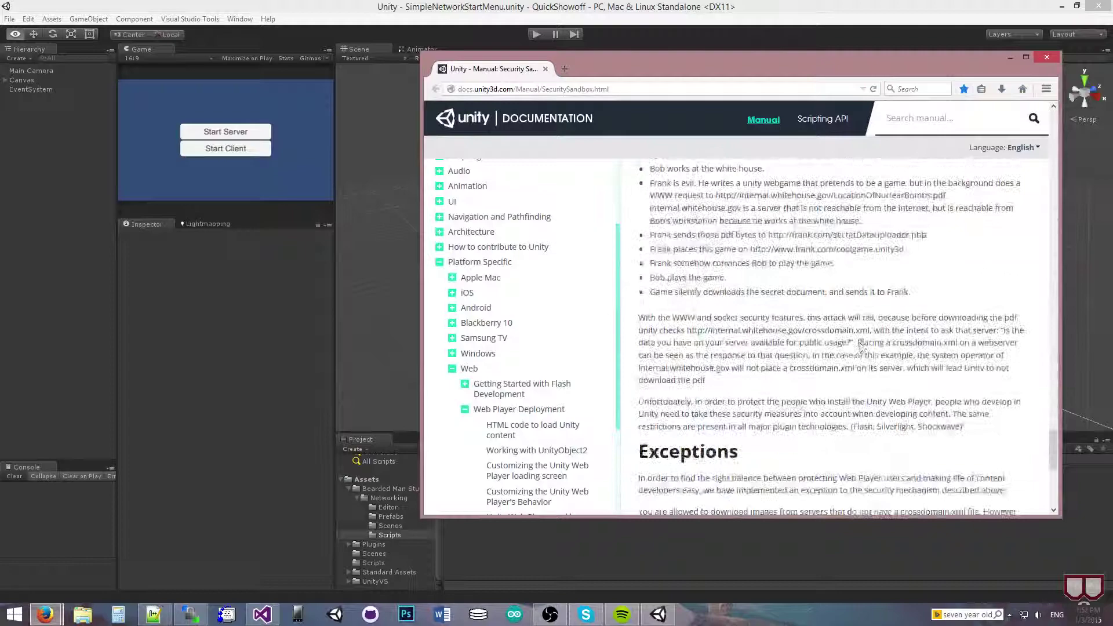
pyautogui.scroll(15, 860, 343)
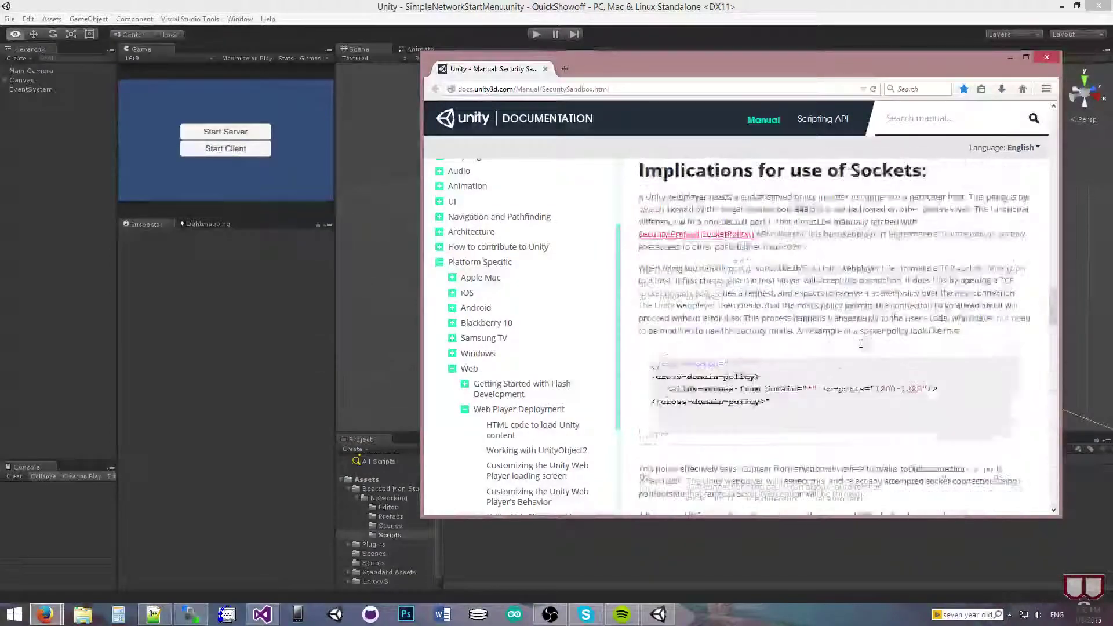
pyautogui.scroll(8, 860, 343)
pyautogui.click(687, 44)
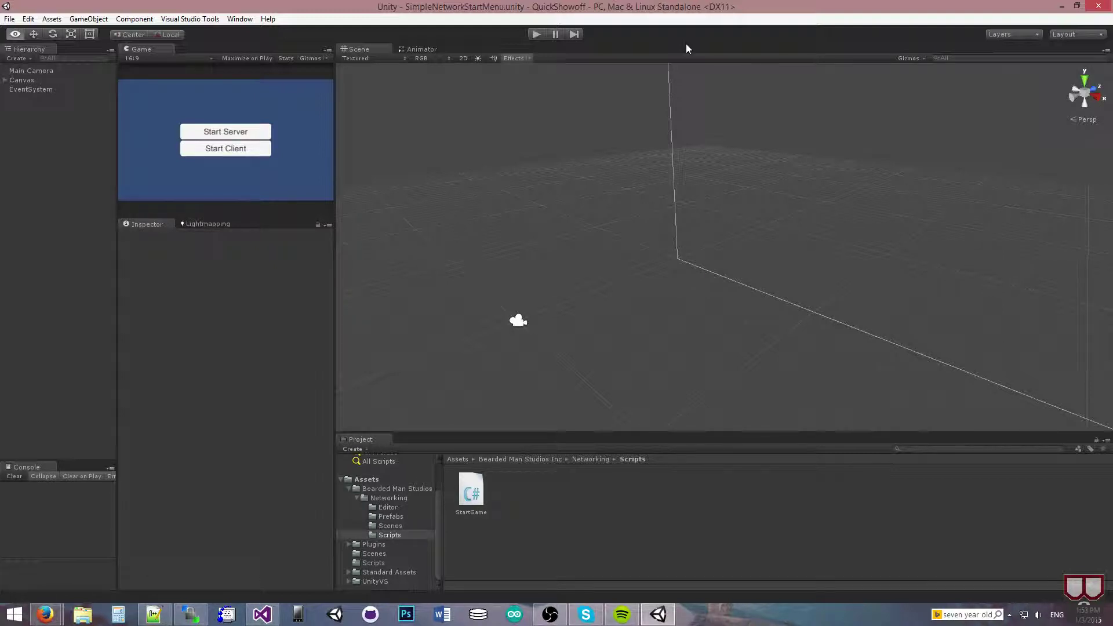
pyautogui.click(38, 80)
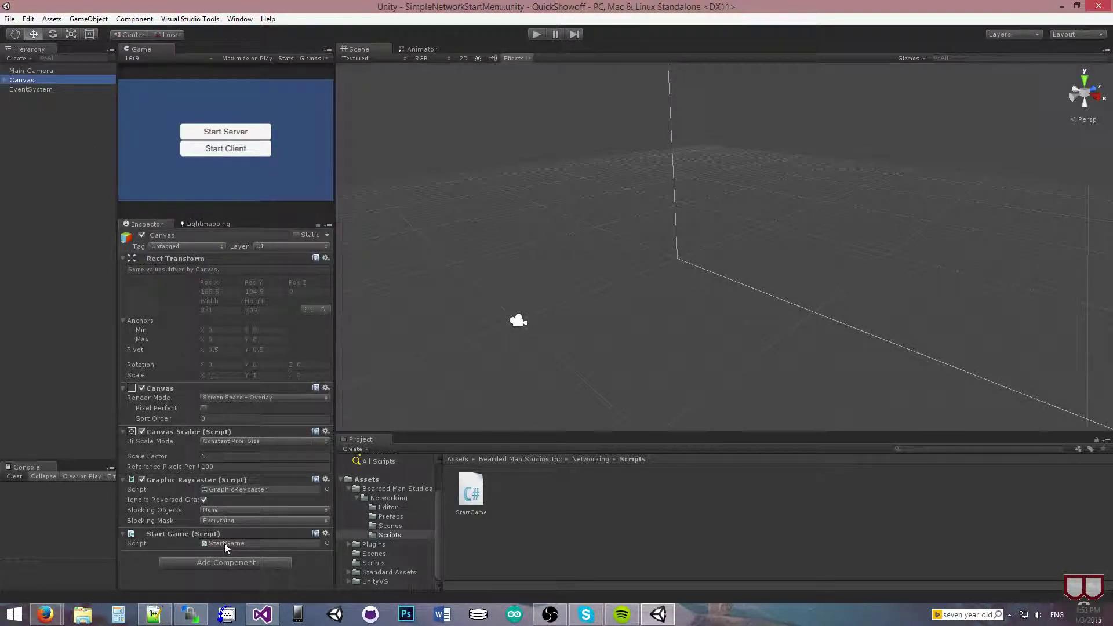
# Step: Change ProtocolType.UDP to ProtocolType.TCP in StartGame.cs's Host and Connect calls and save
pyautogui.doubleClick(224, 543)
pyautogui.click(492, 303)
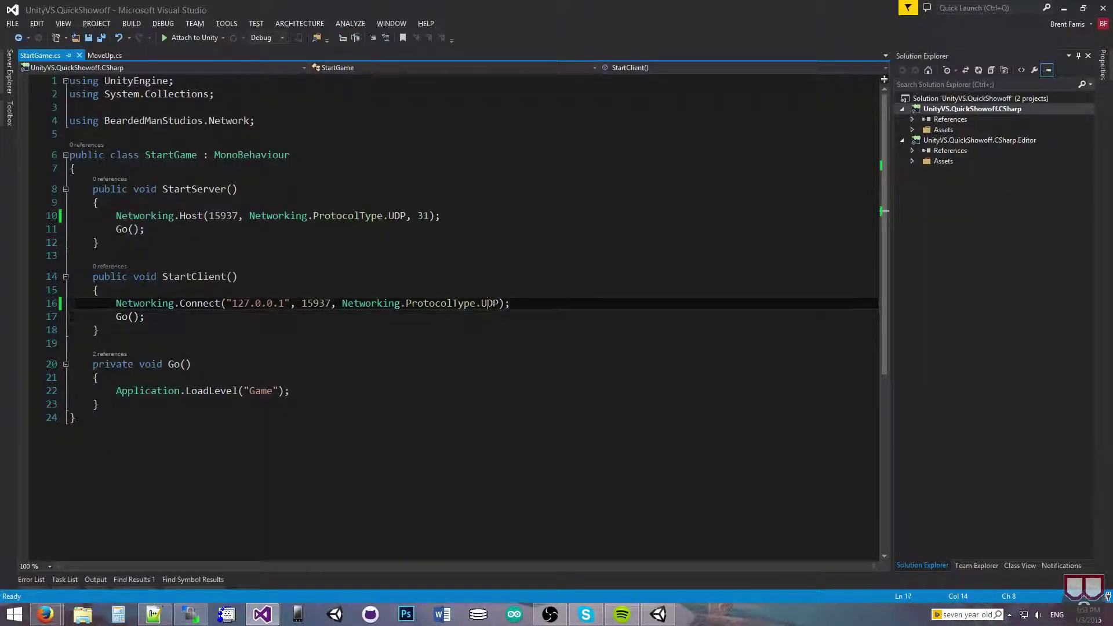
pyautogui.doubleClick(492, 304)
pyautogui.write('TCP')
pyautogui.doubleClick(491, 304)
pyautogui.hotkey('ctrl', 's')
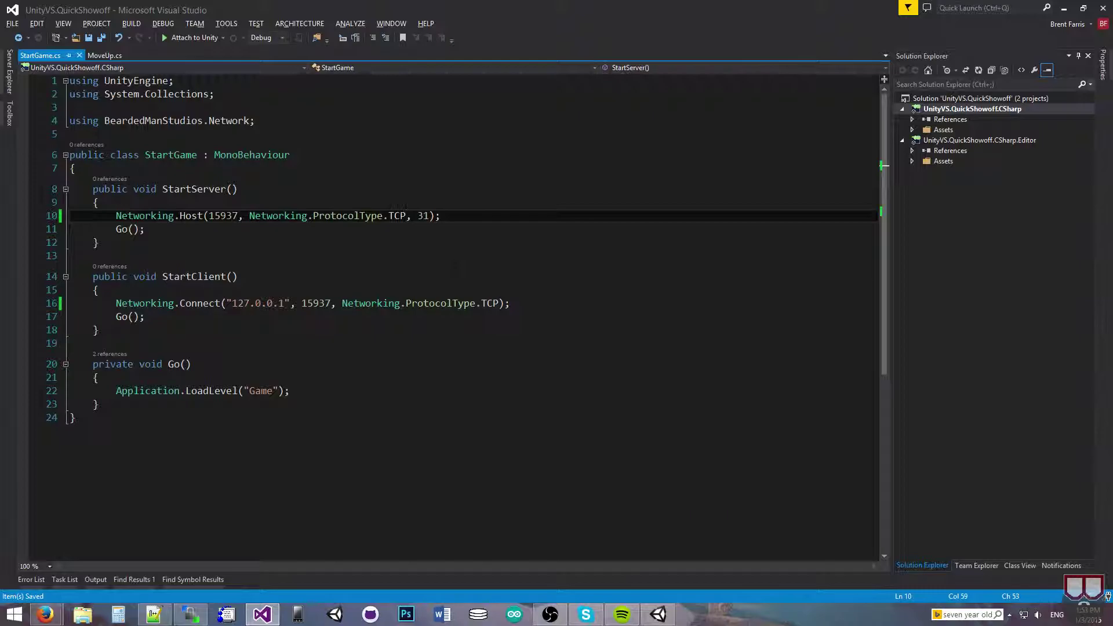
pyautogui.hotkey('alt', 'Tab')
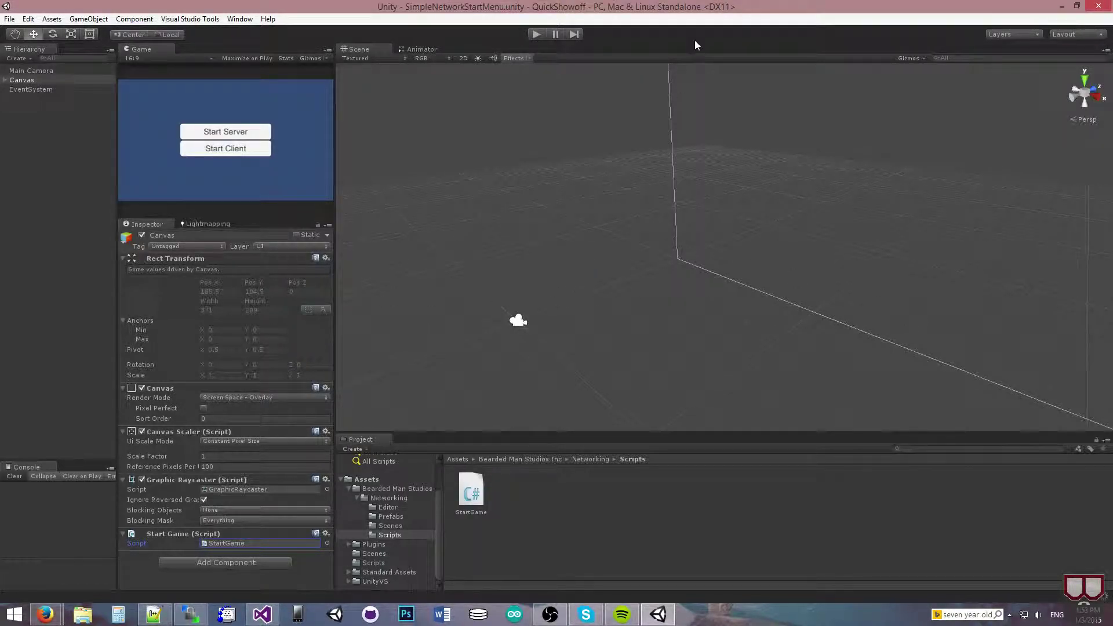
# Step: Build and run the project for Web Player into the Builds folder
pyautogui.hotkey('ctrl', 'shift', 'b')
pyautogui.click(765, 257)
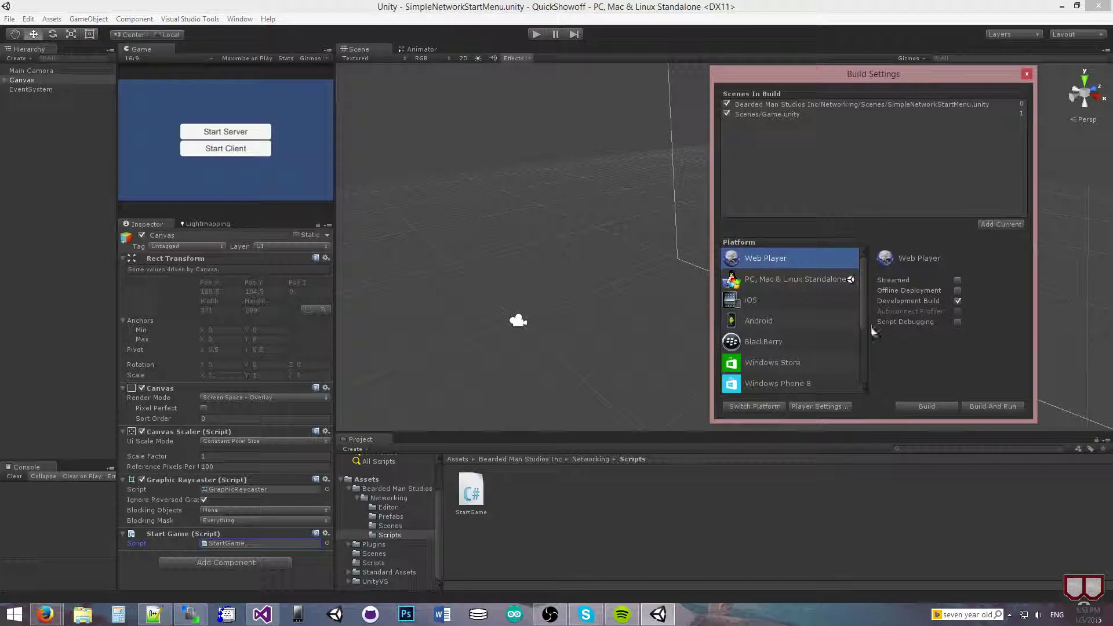
pyautogui.click(978, 406)
pyautogui.click(450, 344)
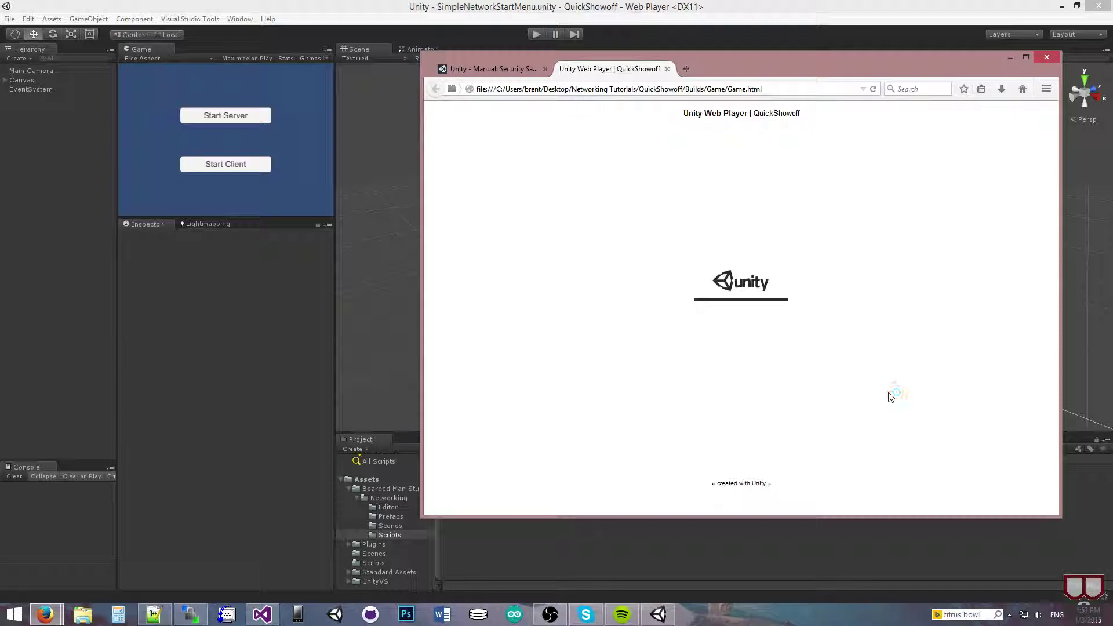
# Step: Return to the Unity editor and its Build Settings window, leaving the Firefox build running
pyautogui.click(695, 13)
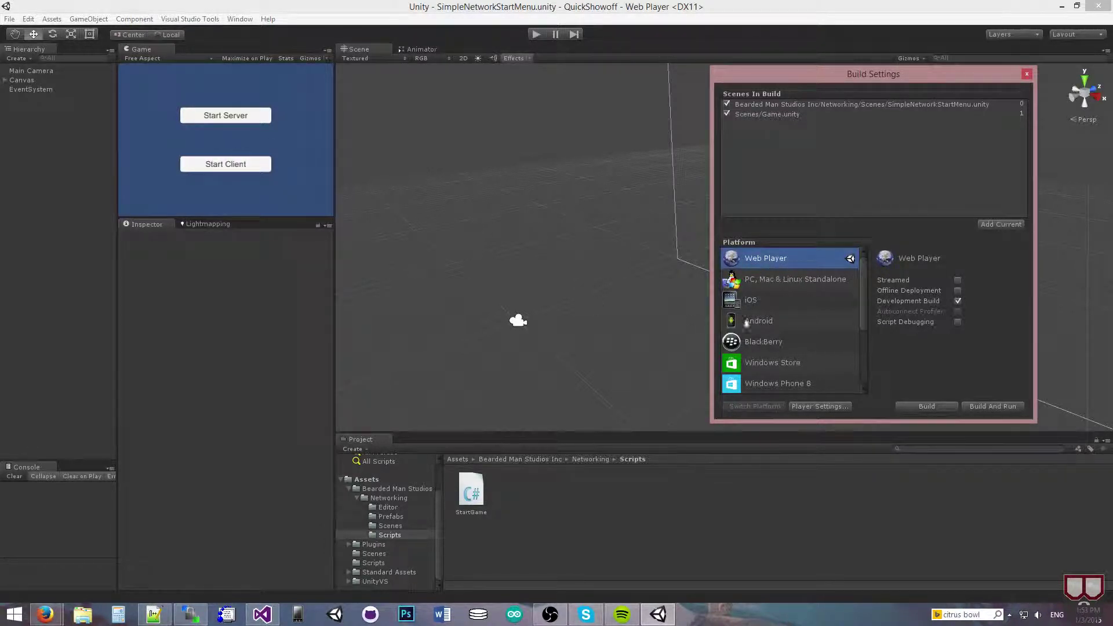
# Step: Switch the build target to PC, Mac & Linux Standalone and start the server in Play mode
pyautogui.click(756, 282)
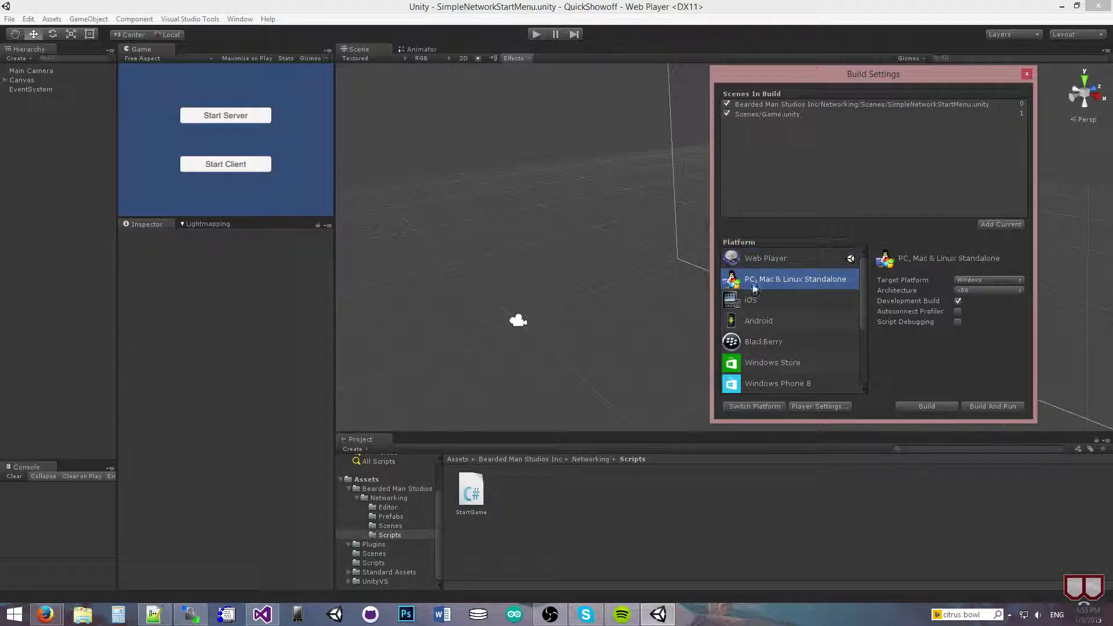
pyautogui.click(755, 406)
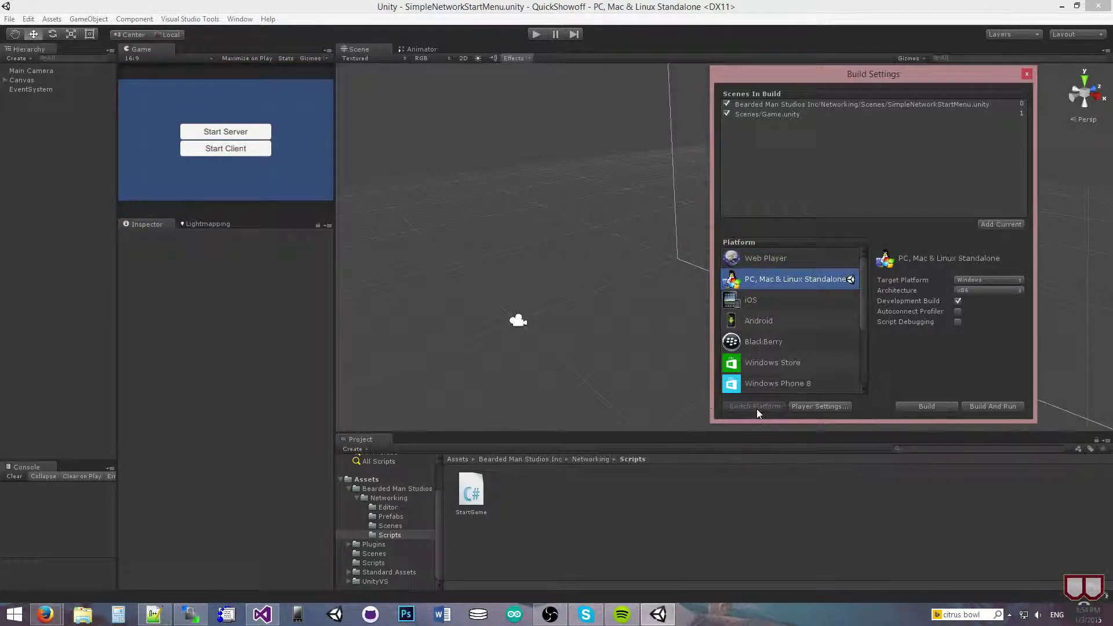
pyautogui.click(533, 35)
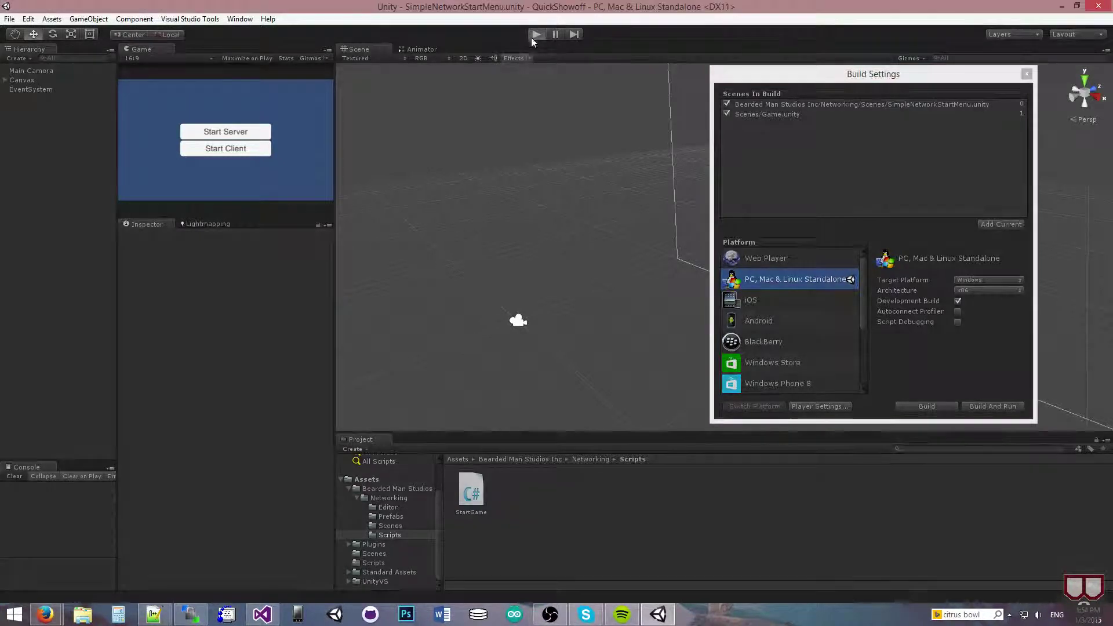
pyautogui.click(259, 130)
# Step: Connect the Firefox web player as a client, then snap Unity to the left half
pyautogui.hotkey('alt', 'Tab')
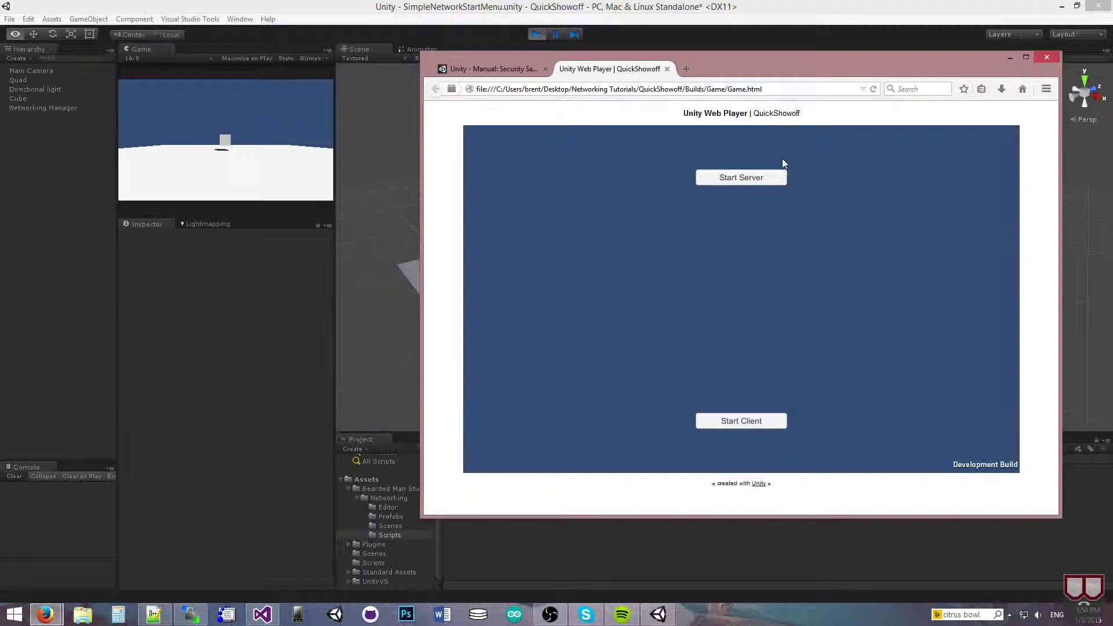
pyautogui.moveTo(773, 57); pyautogui.dragTo(815, 87)
pyautogui.click(786, 411)
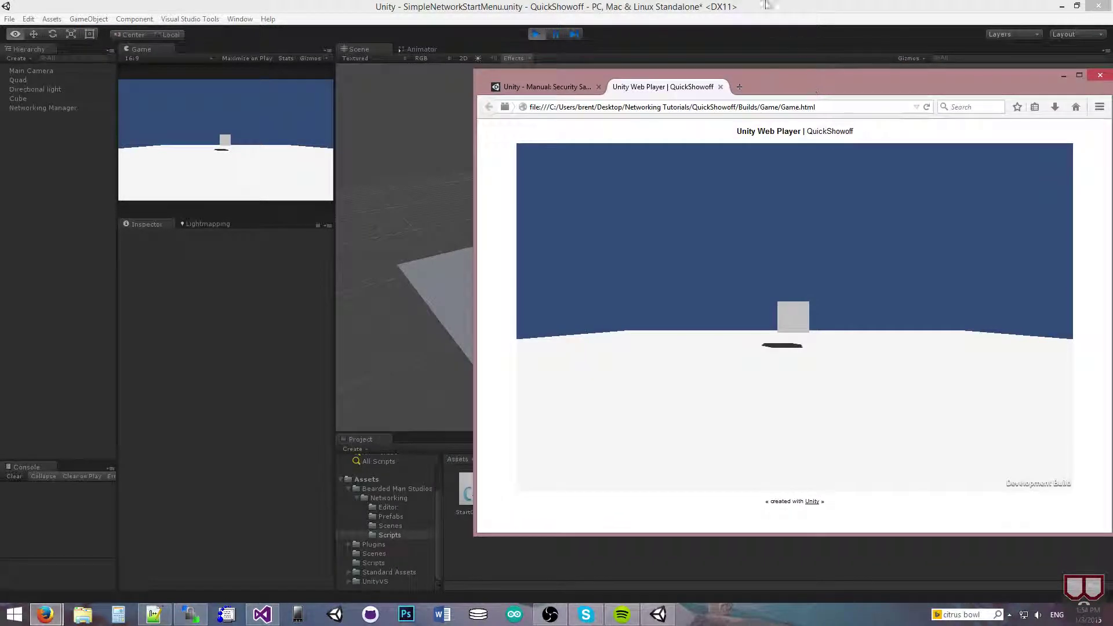
pyautogui.click(766, 6)
pyautogui.press('super+Left')
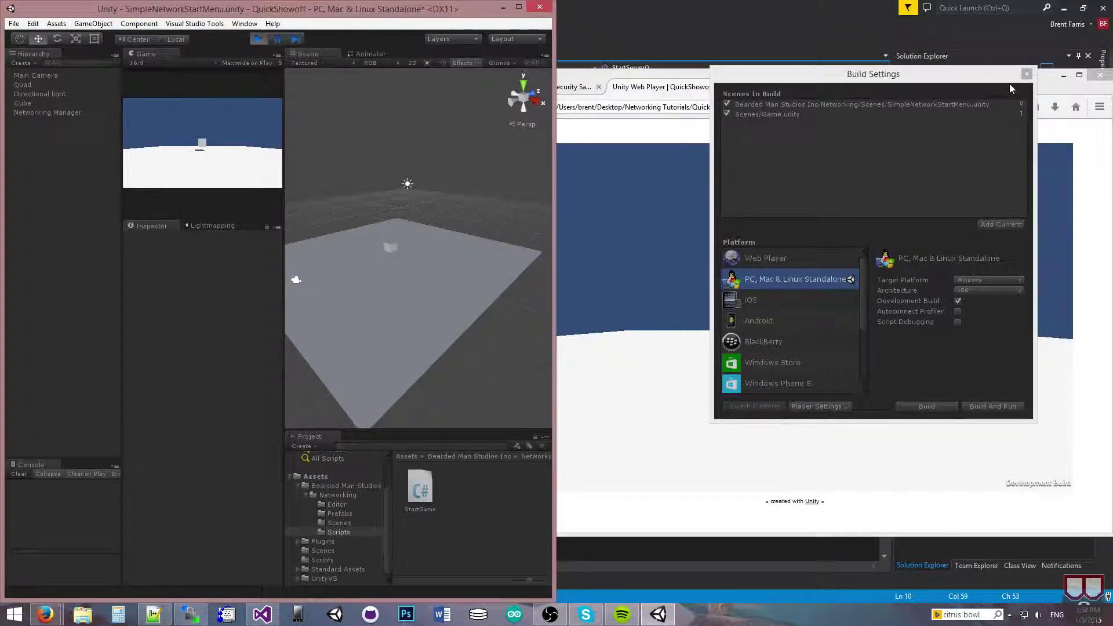
# Step: Rotate and move the Cube in the playing editor, then check the synced cube in Firefox
pyautogui.click(1026, 74)
pyautogui.click(390, 247)
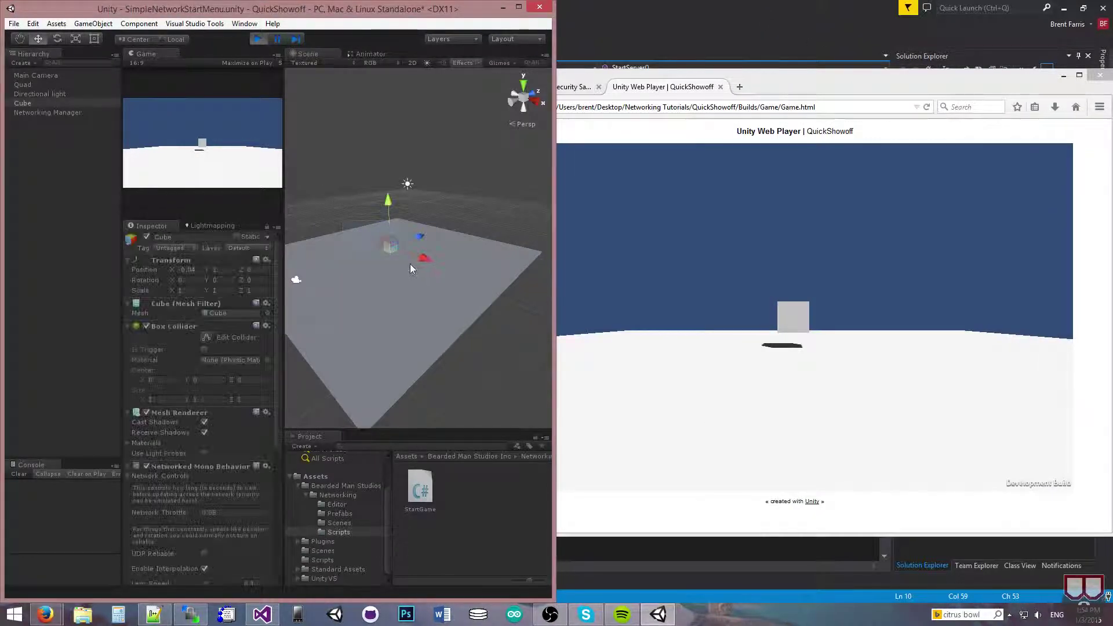
pyautogui.press('e')
pyautogui.moveTo(386, 223); pyautogui.dragTo(369, 189)
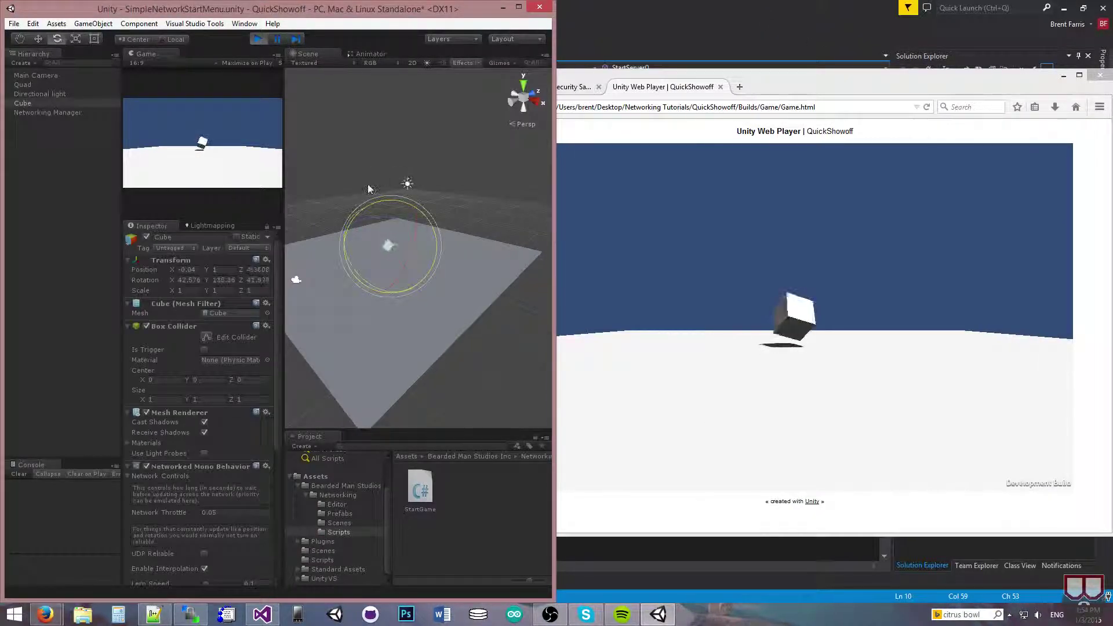
pyautogui.press('w')
pyautogui.moveTo(382, 243)
pyautogui.mouseDown()
pyautogui.moveTo(303, 224)
pyautogui.moveTo(380, 245)
pyautogui.moveTo(362, 238)
pyautogui.moveTo(404, 234)
pyautogui.moveTo(357, 204)
pyautogui.moveTo(429, 255)
pyautogui.moveTo(383, 250)
pyautogui.mouseUp()
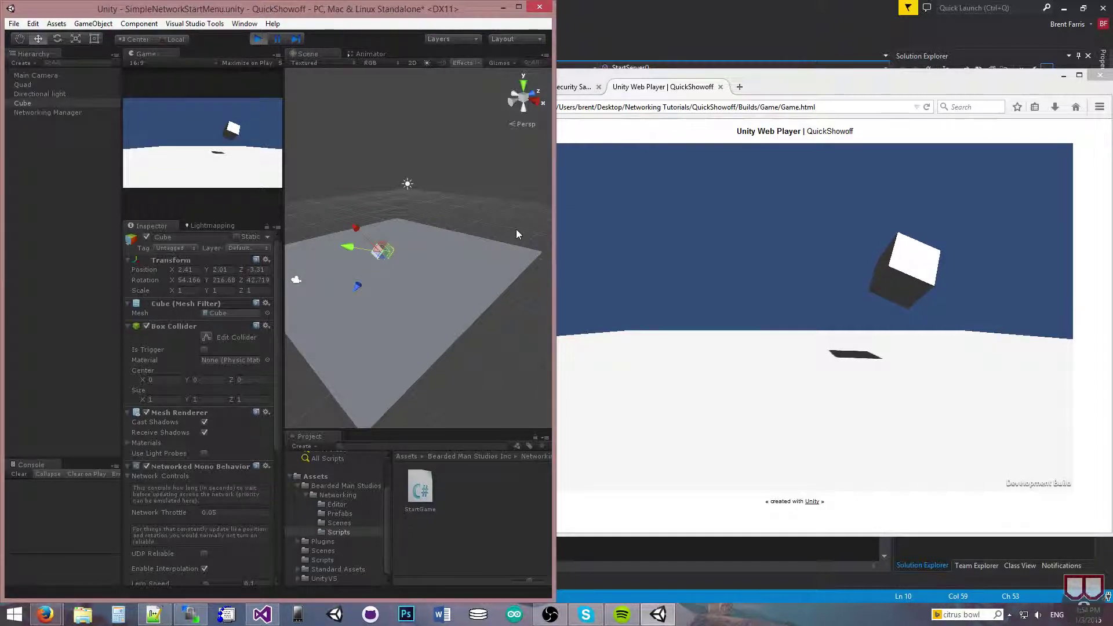
pyautogui.click(696, 133)
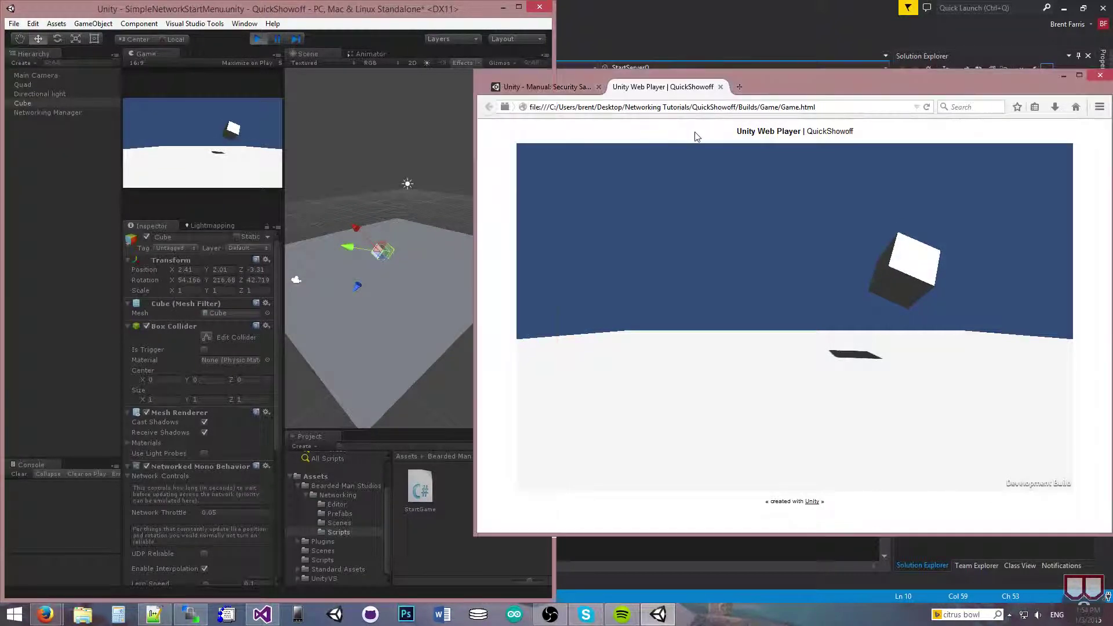